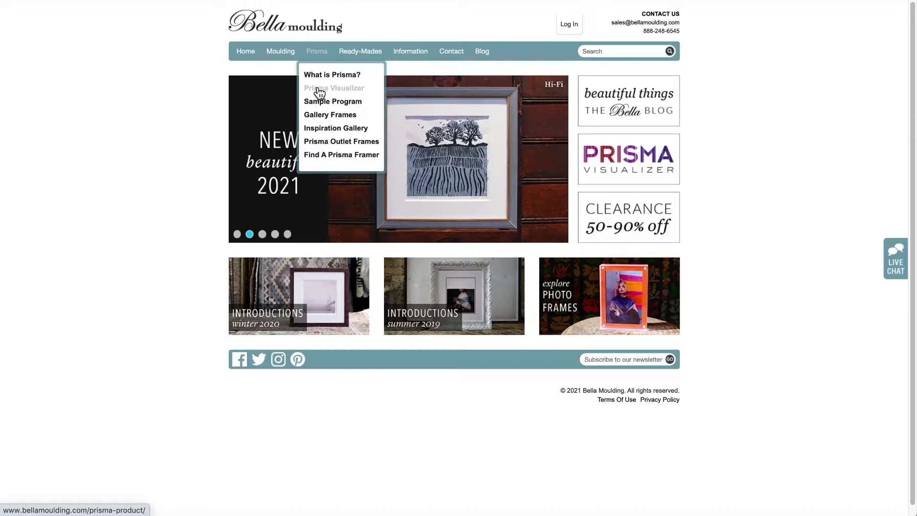
Open the Prisma Visualizer from the Prisma menu in the navigation bar.
{"action": "left_click", "coordinate": [651, 157]}
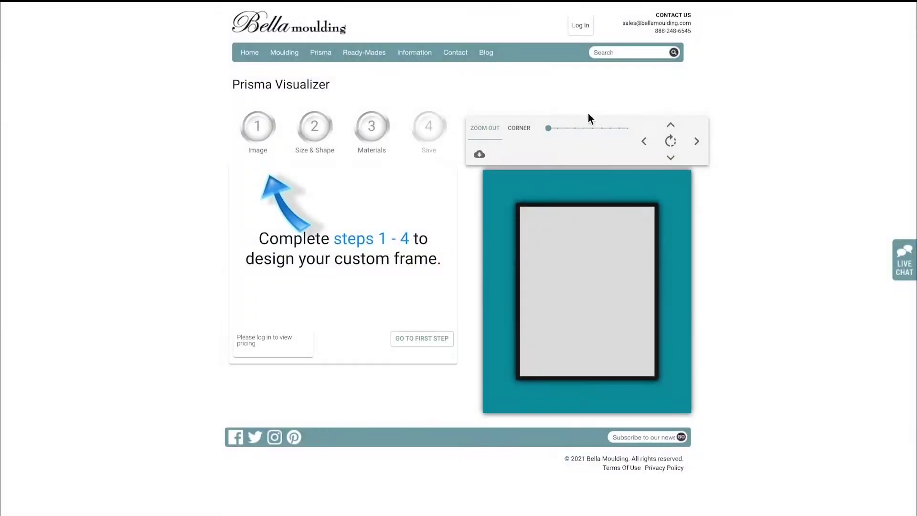
Sign in, look over the visualizer page, and open step 1, Image.
{"action": "left_click", "coordinate": [579, 26]}
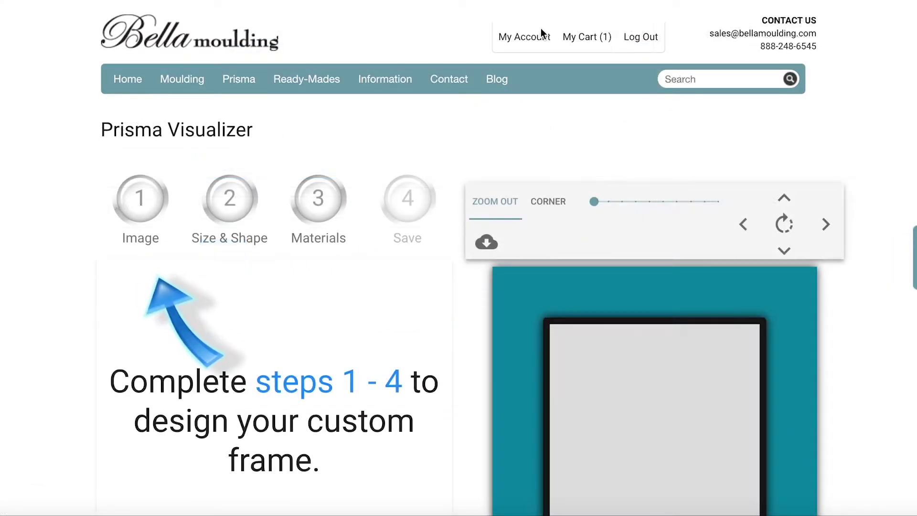
{"action": "scroll", "coordinate": [497, 109], "scroll_direction": "down", "scroll_amount": 5}
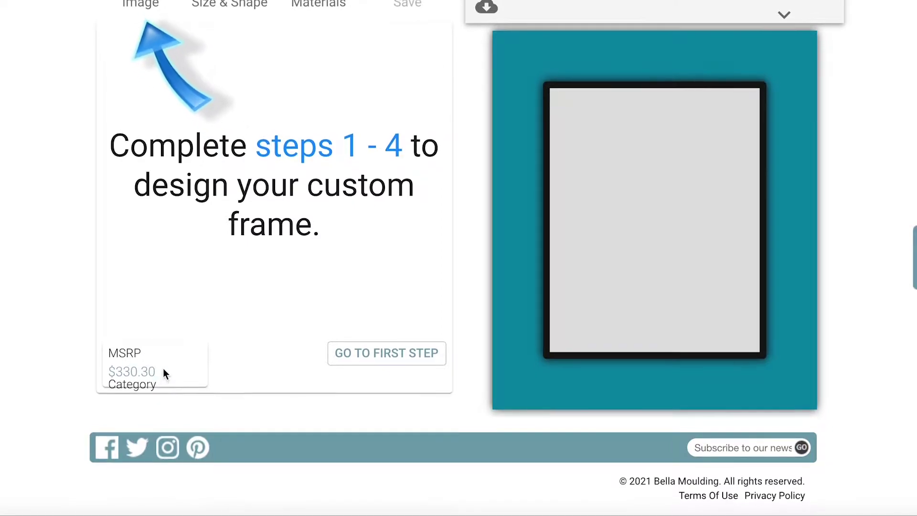
{"action": "scroll", "coordinate": [163, 370], "scroll_direction": "up", "scroll_amount": 1}
{"action": "scroll", "coordinate": [166, 367], "scroll_direction": "up", "scroll_amount": 5}
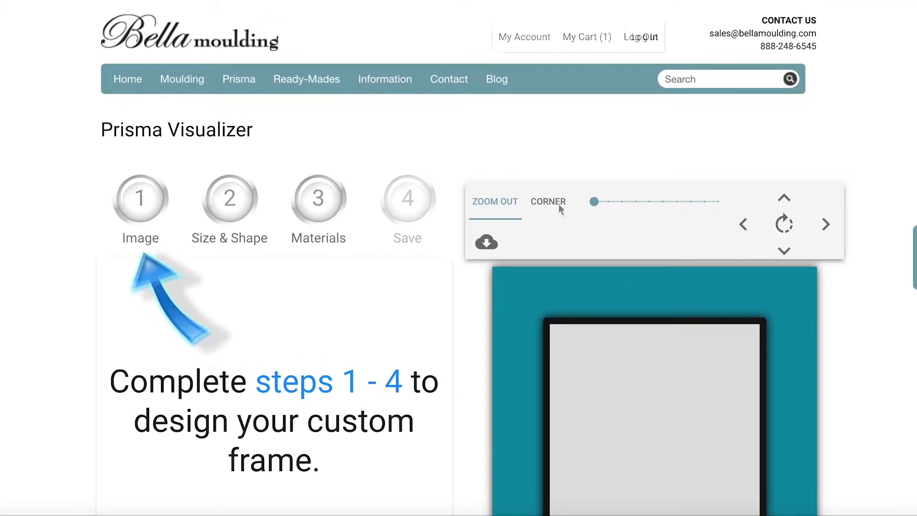
{"action": "scroll", "coordinate": [389, 183], "scroll_direction": "down", "scroll_amount": 3}
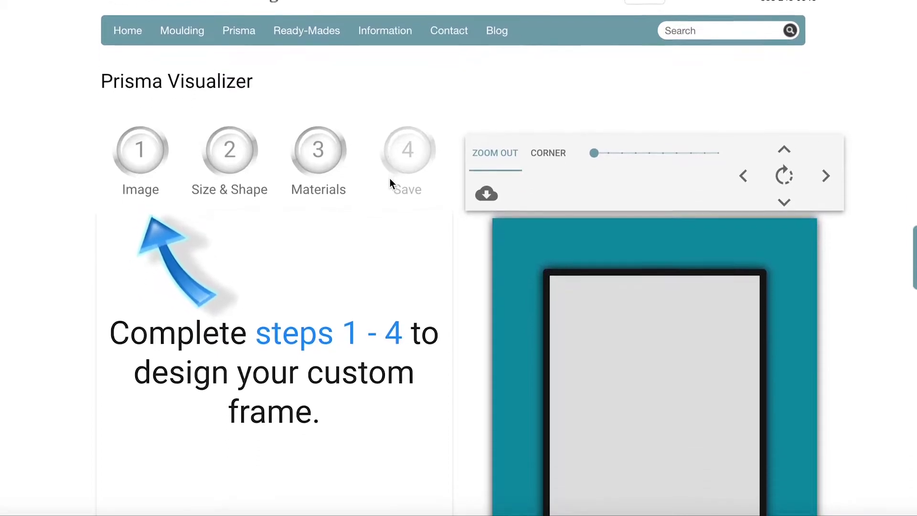
{"action": "scroll", "coordinate": [390, 180], "scroll_direction": "down", "scroll_amount": 2}
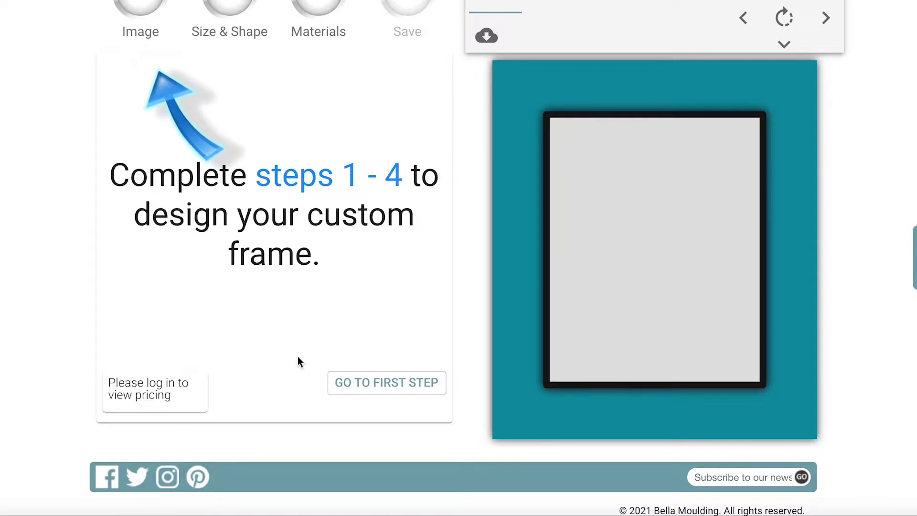
{"action": "scroll", "coordinate": [297, 357], "scroll_direction": "up", "scroll_amount": 2}
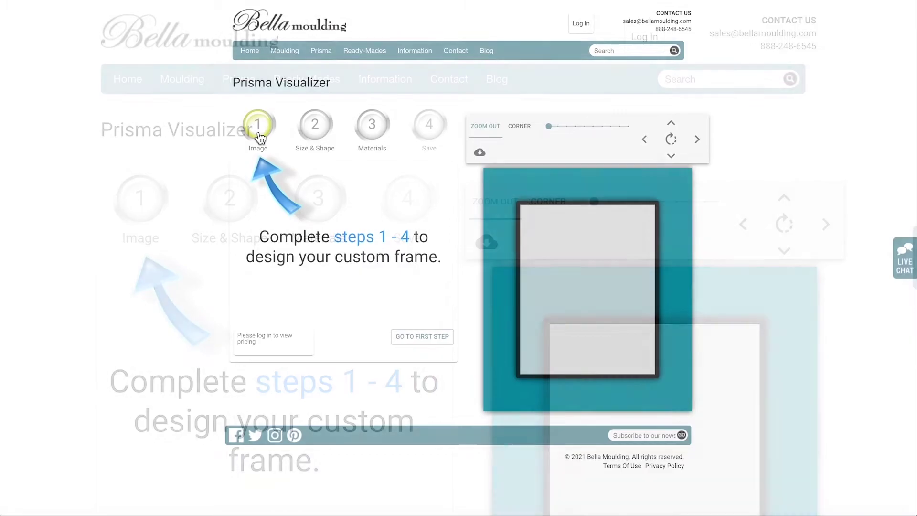
{"action": "left_click", "coordinate": [259, 135]}
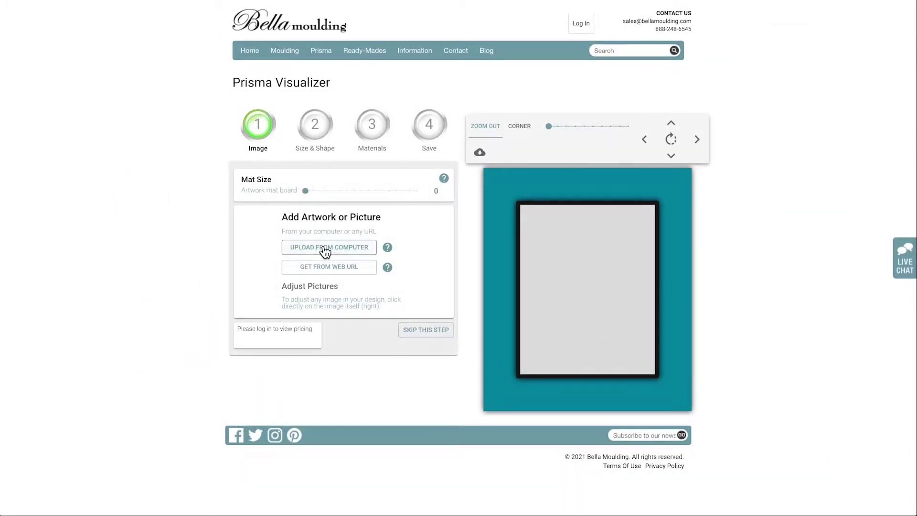
Upload the cat collage bella.jpeg from the computer into the frame preview.
{"action": "left_click", "coordinate": [325, 249]}
{"action": "left_click", "coordinate": [378, 20]}
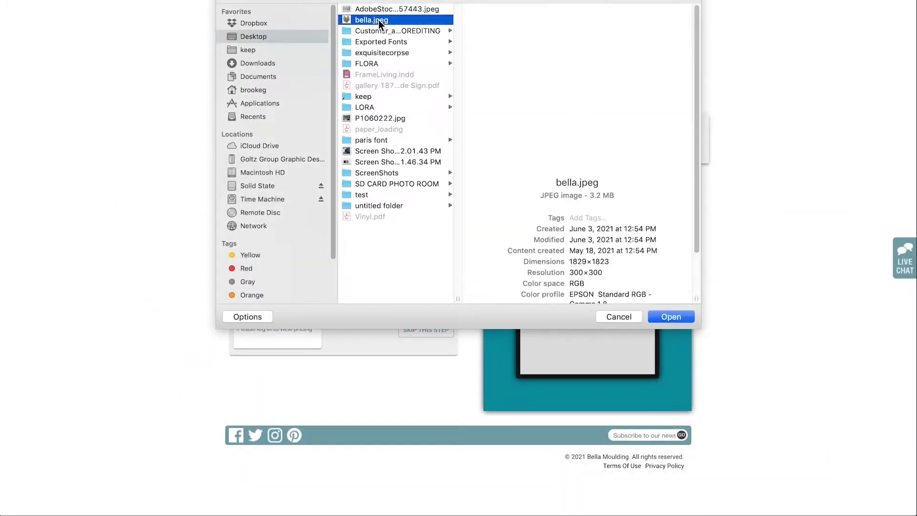
{"action": "left_click", "coordinate": [679, 317]}
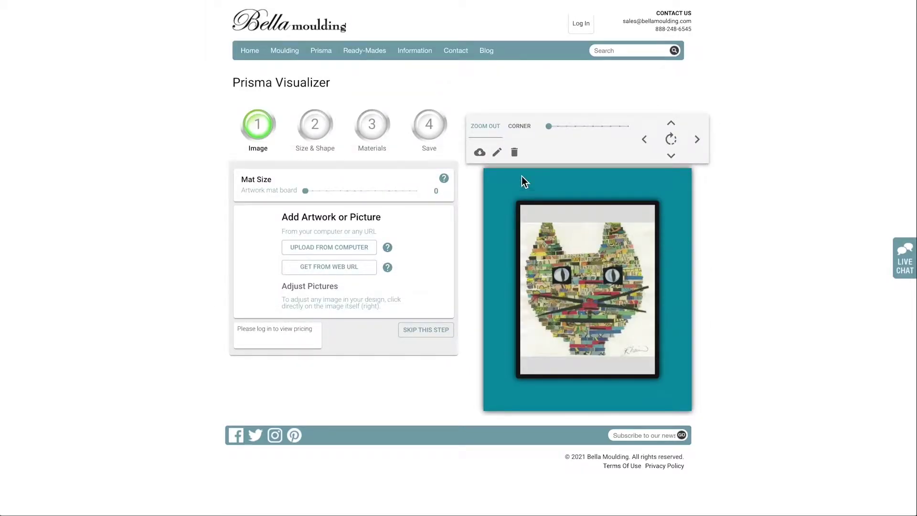
{"action": "left_click", "coordinate": [497, 153]}
Shrink the cat image slightly and add a 0.75 white mat.
{"action": "mouse_move", "coordinate": [655, 222]}
{"action": "left_mouse_down"}
{"action": "mouse_move", "coordinate": [624, 257]}
{"action": "mouse_move", "coordinate": [657, 231]}
{"action": "left_mouse_up"}
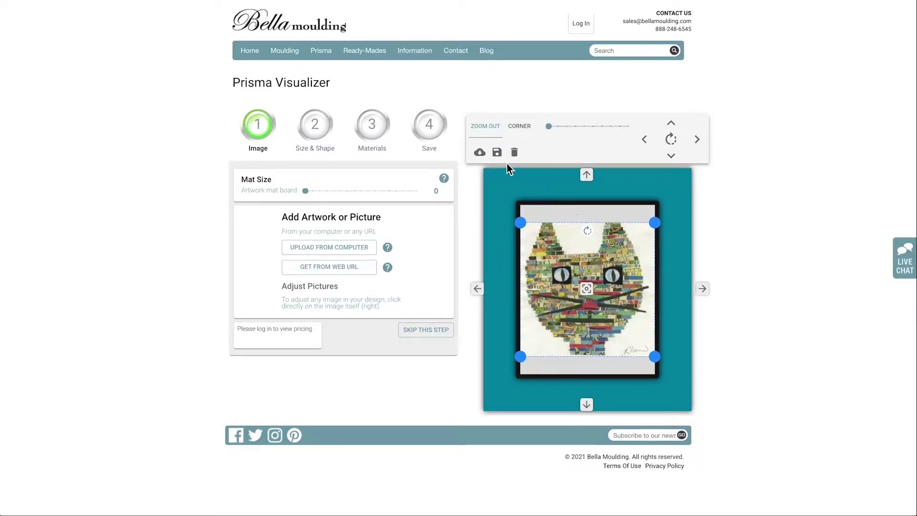
{"action": "left_click", "coordinate": [497, 152]}
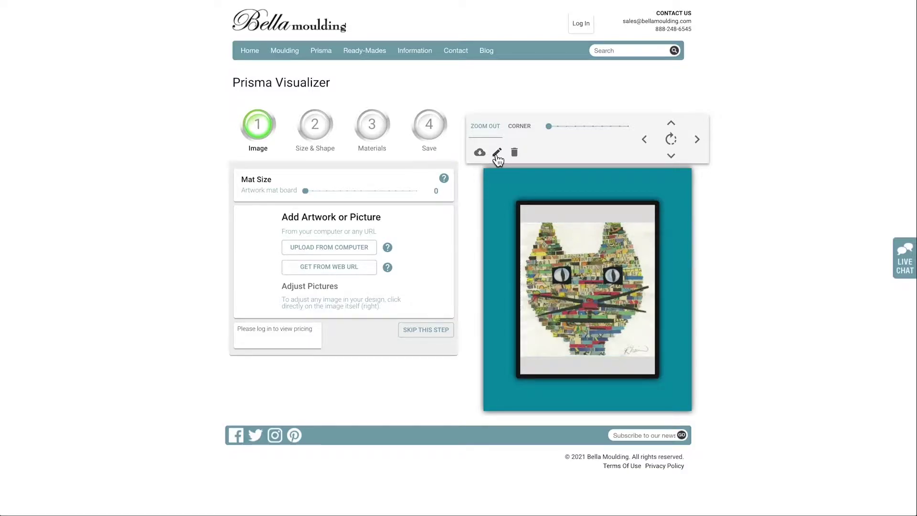
{"action": "left_click_drag", "start_coordinate": [306, 190], "coordinate": [326, 191]}
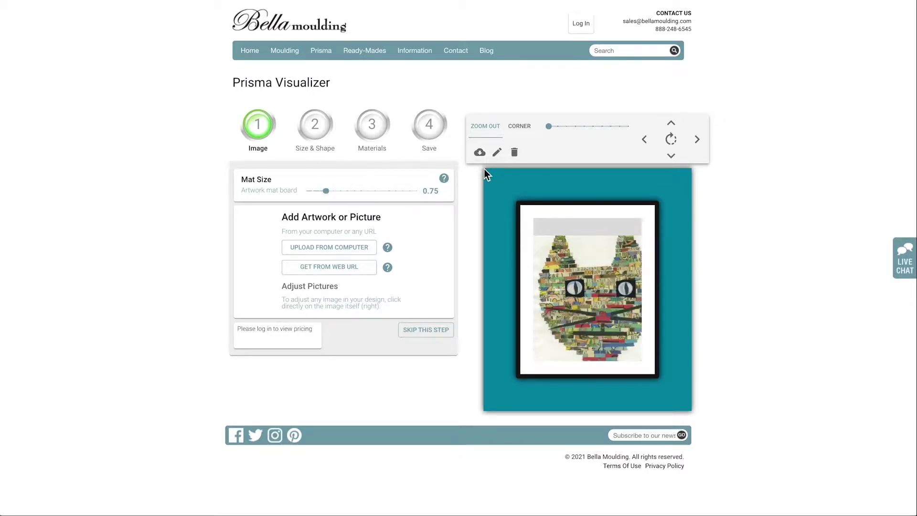
Resize the cat image to fit the mat, move it up, and save.
{"action": "left_click", "coordinate": [497, 153]}
{"action": "left_click_drag", "start_coordinate": [672, 234], "coordinate": [644, 244]}
{"action": "left_click_drag", "start_coordinate": [603, 310], "coordinate": [604, 285]}
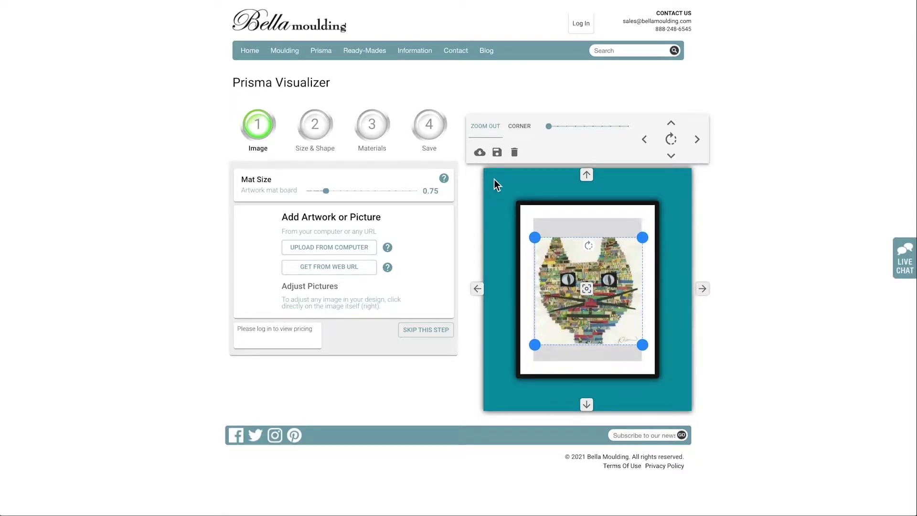
{"action": "left_click", "coordinate": [497, 153]}
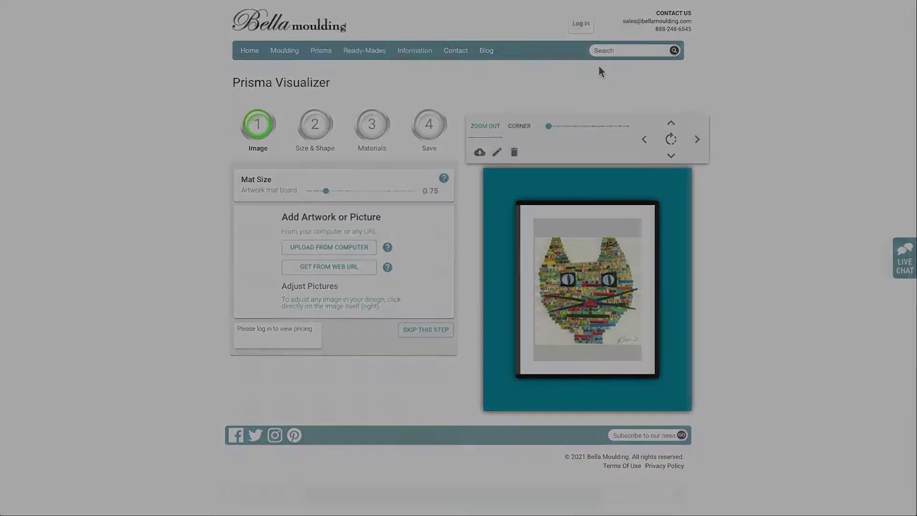
{"action": "left_click", "coordinate": [315, 125]}
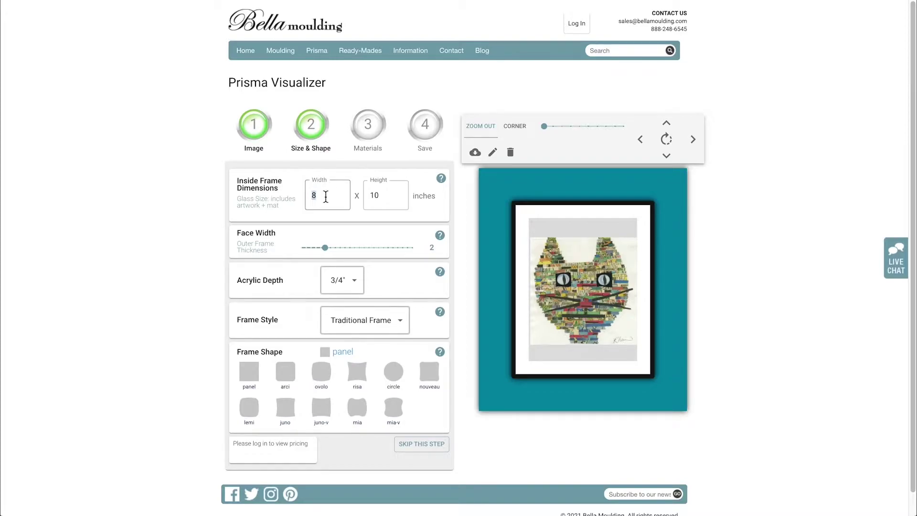
Set the frame height to 8 inches and the face width to 3.
{"action": "key", "text": "Tab"}
{"action": "type", "text": "8"}
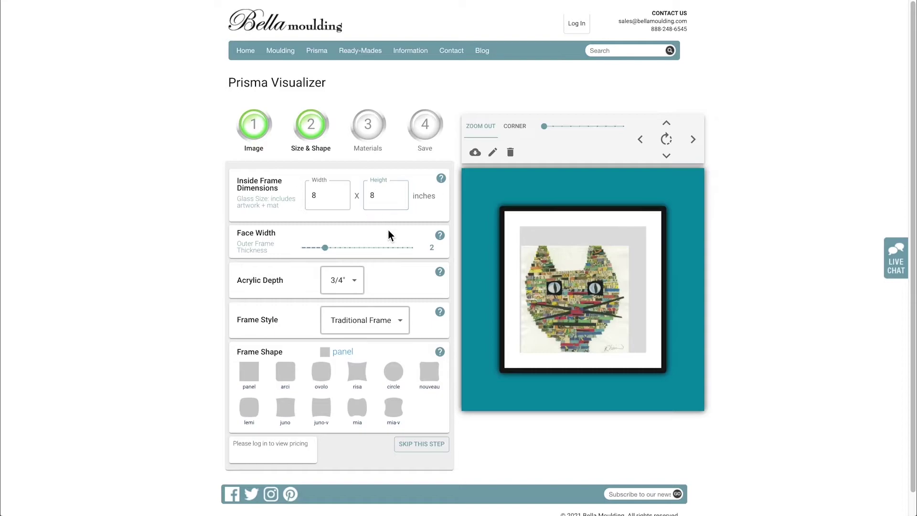
{"action": "left_click_drag", "start_coordinate": [326, 248], "coordinate": [346, 254]}
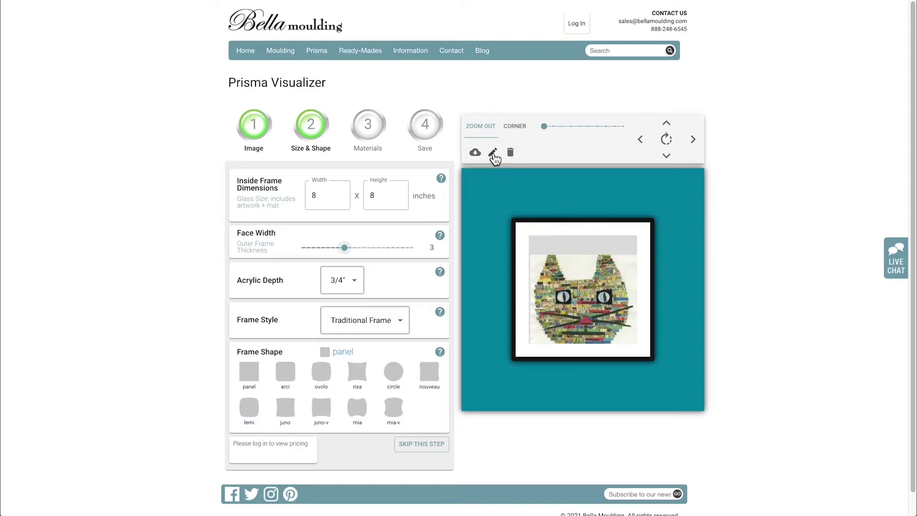
Move the cat image up, enlarge it inside the mat, and save.
{"action": "left_click", "coordinate": [492, 153]}
{"action": "left_click_drag", "start_coordinate": [635, 329], "coordinate": [634, 310]}
{"action": "left_click_drag", "start_coordinate": [640, 343], "coordinate": [642, 345]}
{"action": "left_click_drag", "start_coordinate": [530, 346], "coordinate": [528, 348]}
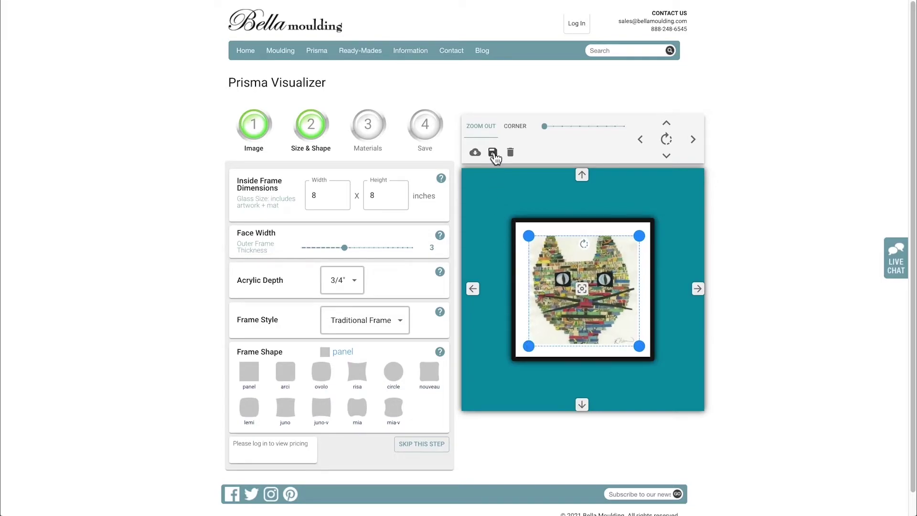
{"action": "left_click", "coordinate": [493, 153]}
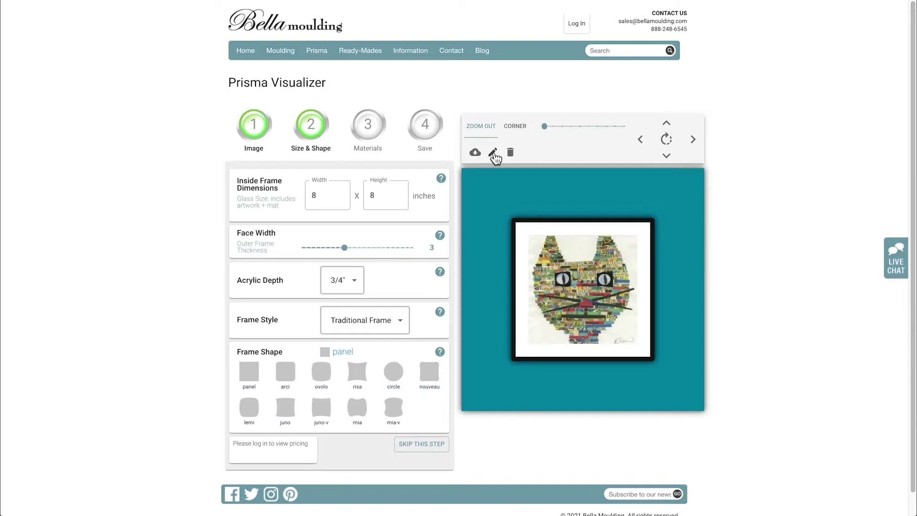
{"action": "left_click", "coordinate": [356, 281]}
{"action": "left_click", "coordinate": [346, 300]}
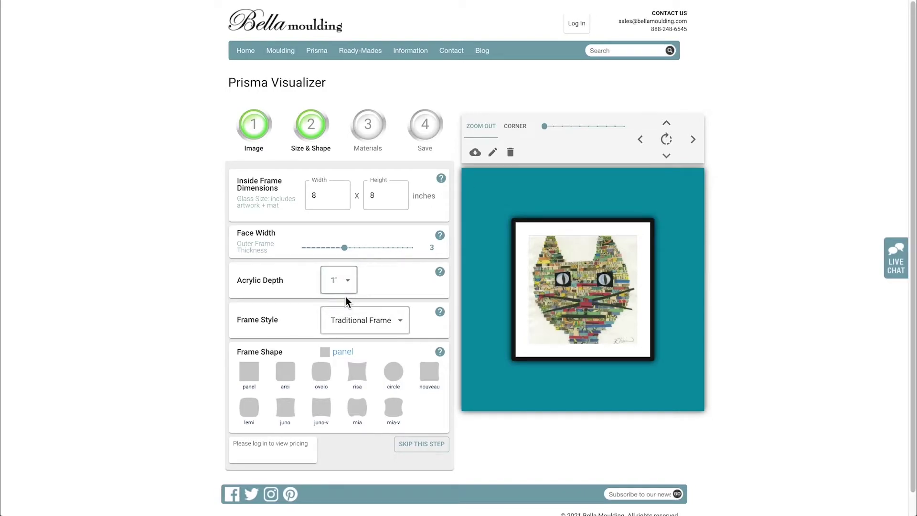
{"action": "left_click", "coordinate": [354, 282]}
{"action": "left_click", "coordinate": [351, 263]}
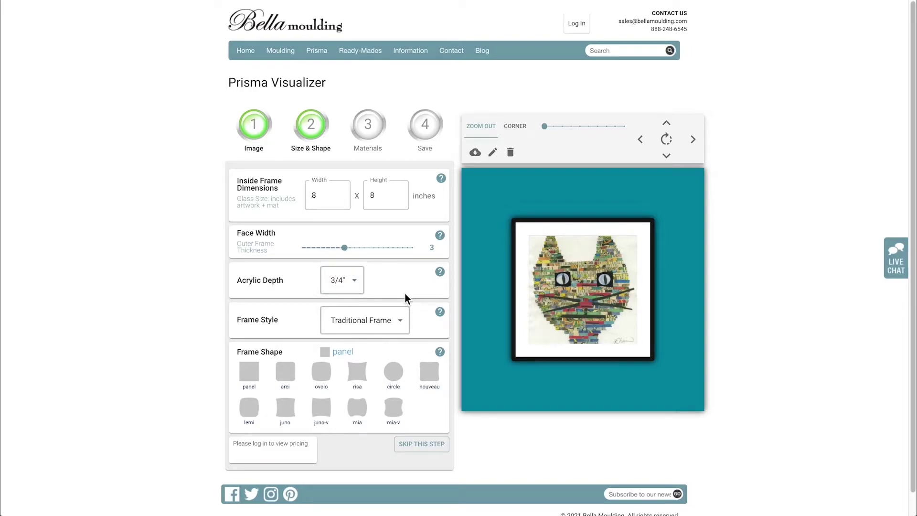
{"action": "left_click", "coordinate": [396, 323]}
{"action": "left_click", "coordinate": [393, 338]}
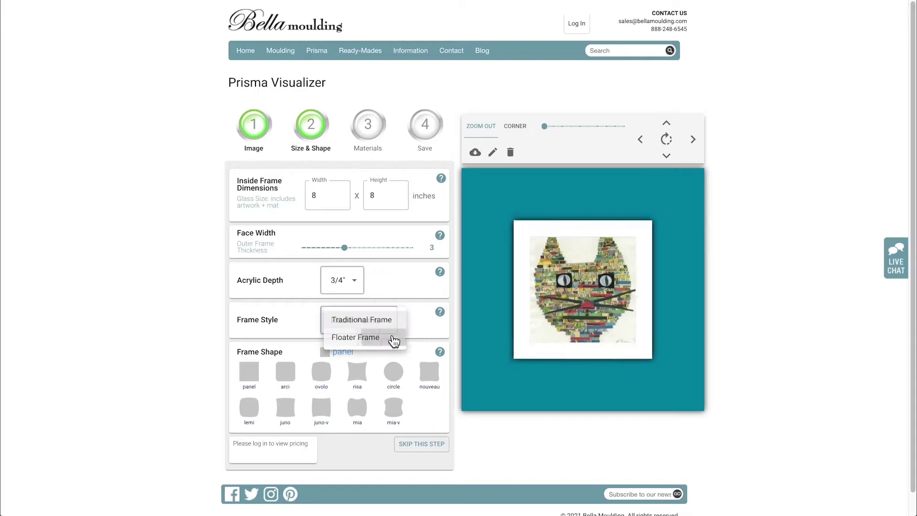
{"action": "left_click", "coordinate": [390, 320]}
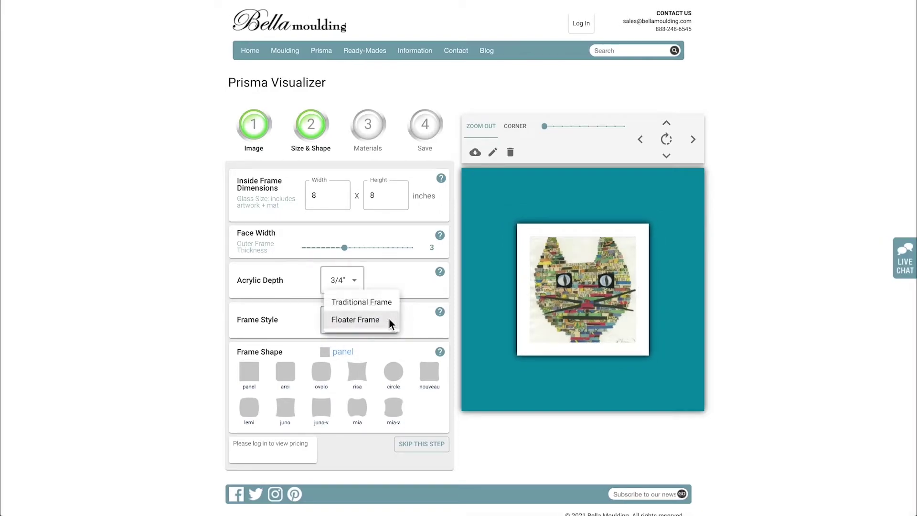
{"action": "left_click", "coordinate": [385, 304]}
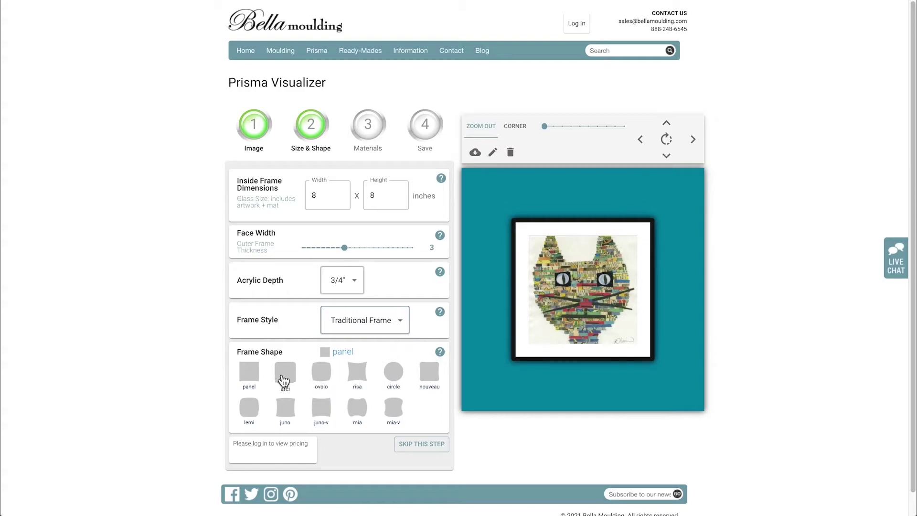
Preview the arci, ovolo, risa and circle frame shapes, keeping the square panel shape.
{"action": "left_click", "coordinate": [282, 379]}
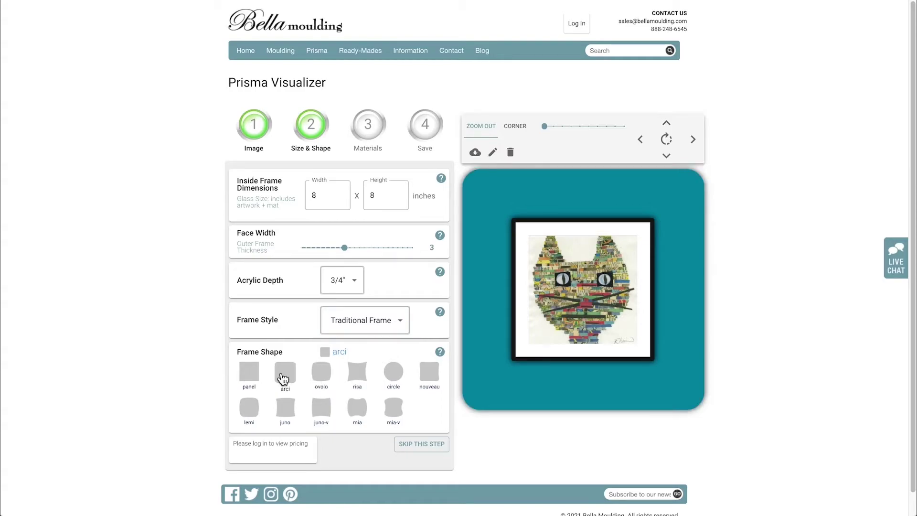
{"action": "left_click", "coordinate": [319, 377]}
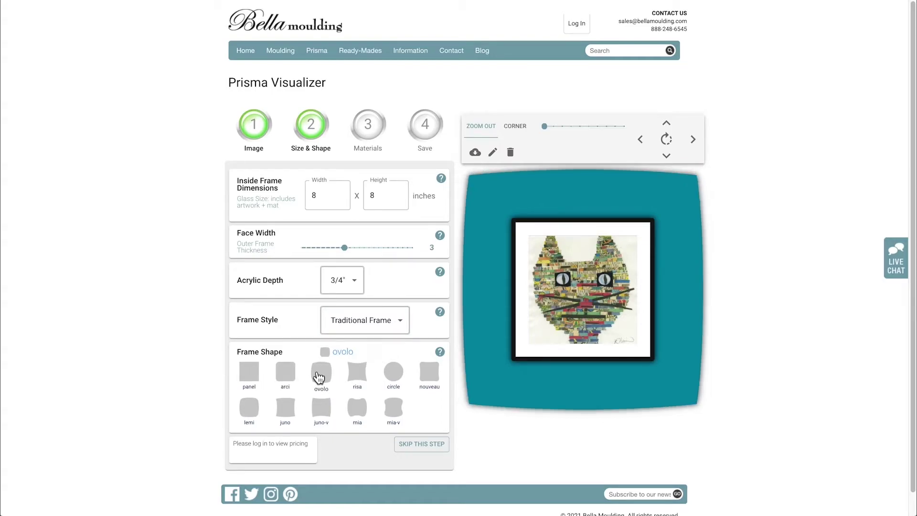
{"action": "left_click", "coordinate": [357, 378]}
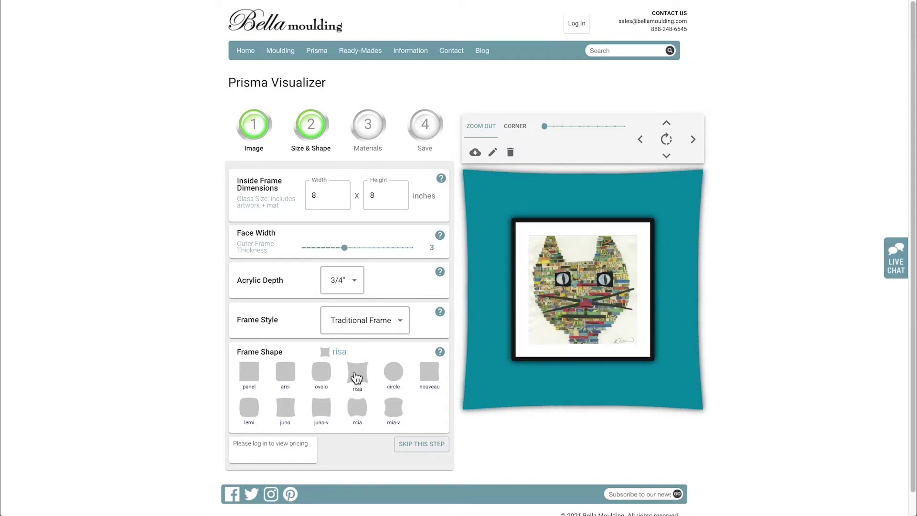
{"action": "left_click", "coordinate": [397, 376]}
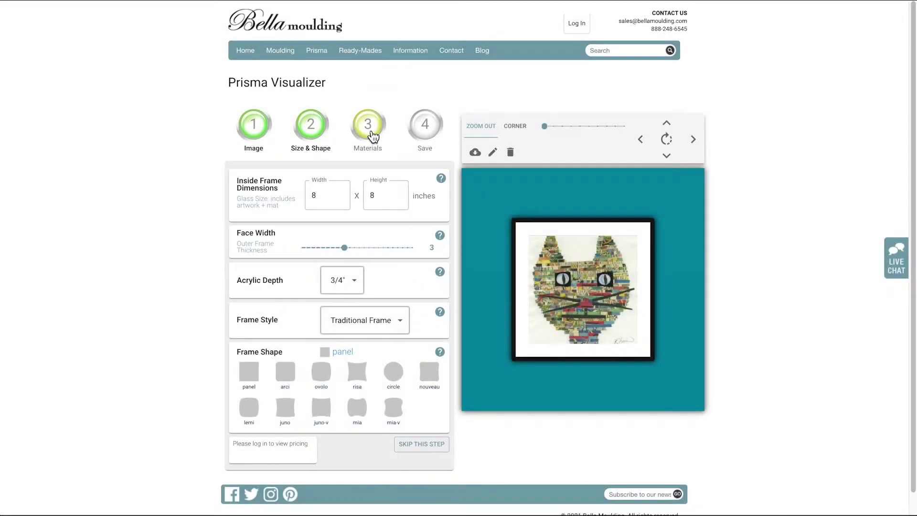
{"action": "left_click", "coordinate": [368, 128]}
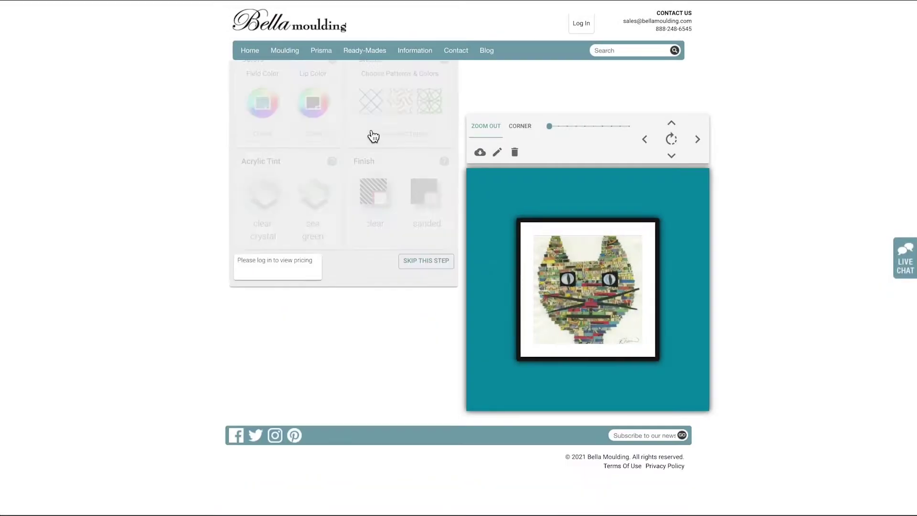
Try several field colours and settle on Fuchsia.
{"action": "left_click", "coordinate": [264, 224]}
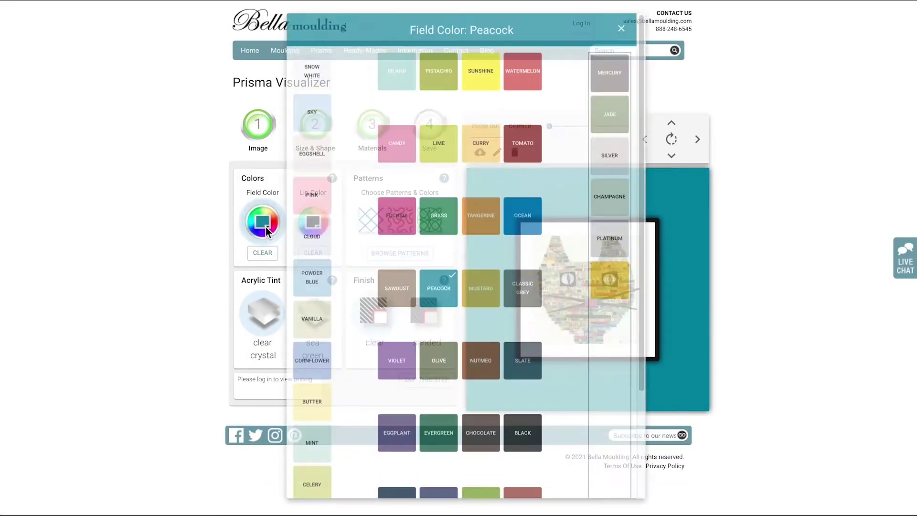
{"action": "left_click_drag", "start_coordinate": [645, 119], "coordinate": [631, 99]}
{"action": "left_click", "coordinate": [481, 234]}
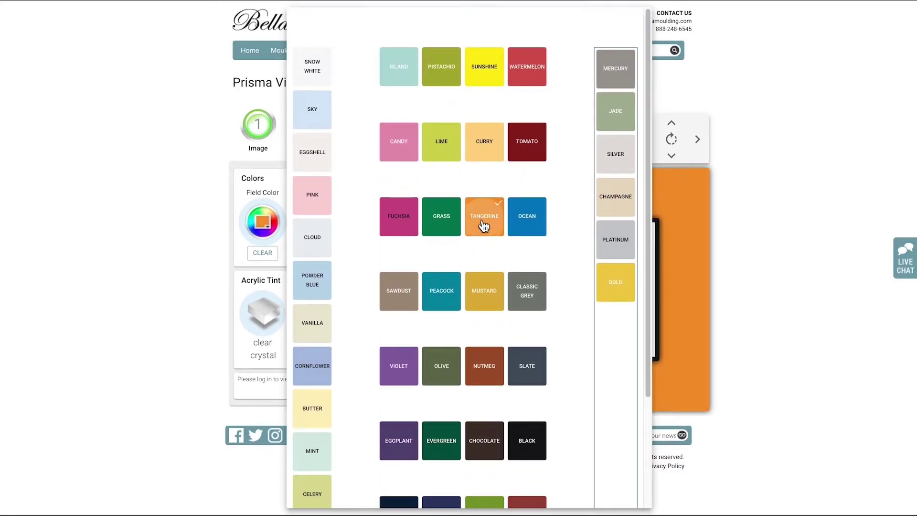
{"action": "left_click", "coordinate": [486, 292]}
{"action": "left_click", "coordinate": [614, 289]}
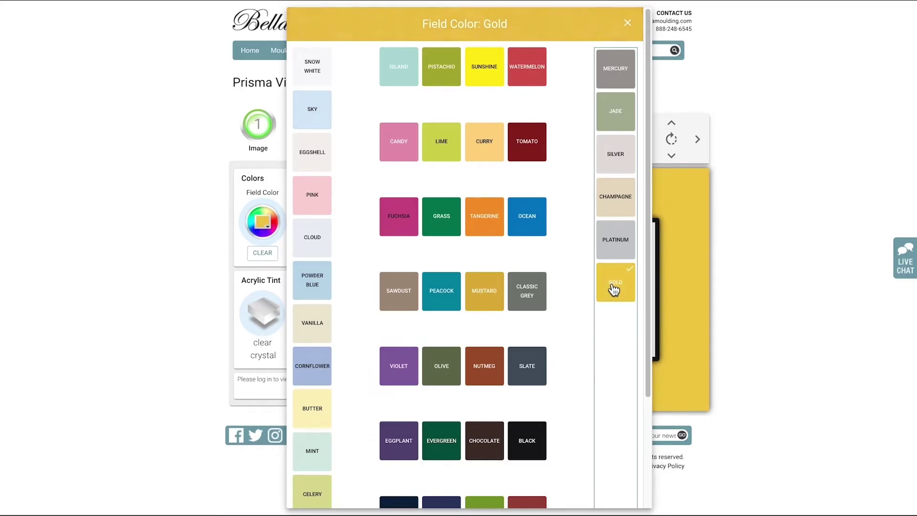
{"action": "left_click", "coordinate": [485, 72]}
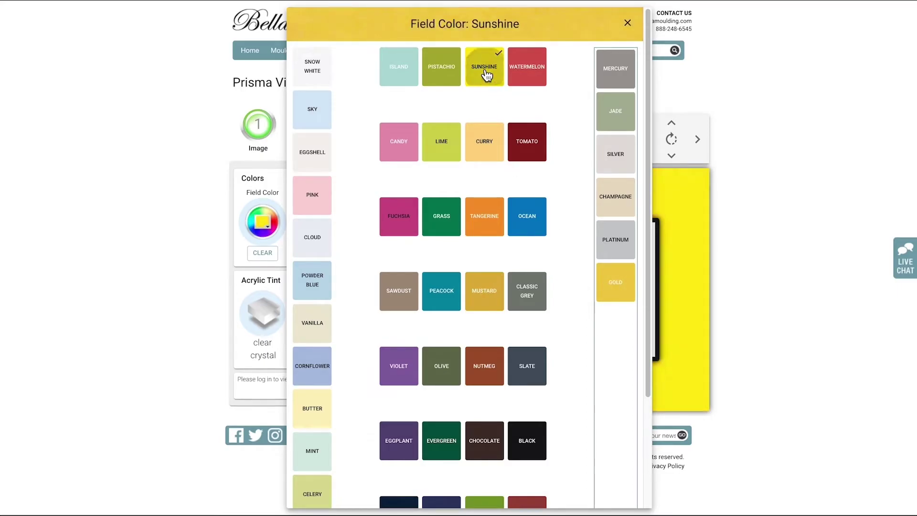
{"action": "left_click", "coordinate": [405, 219]}
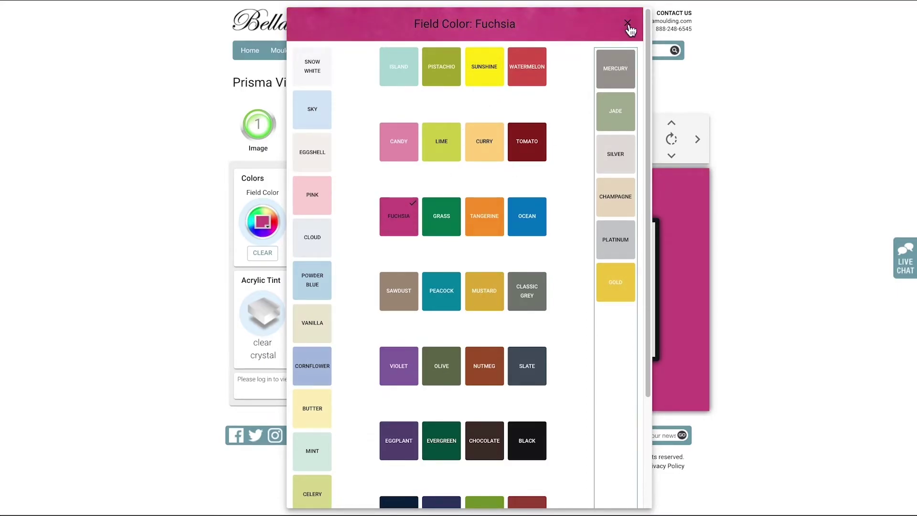
{"action": "left_click", "coordinate": [627, 24]}
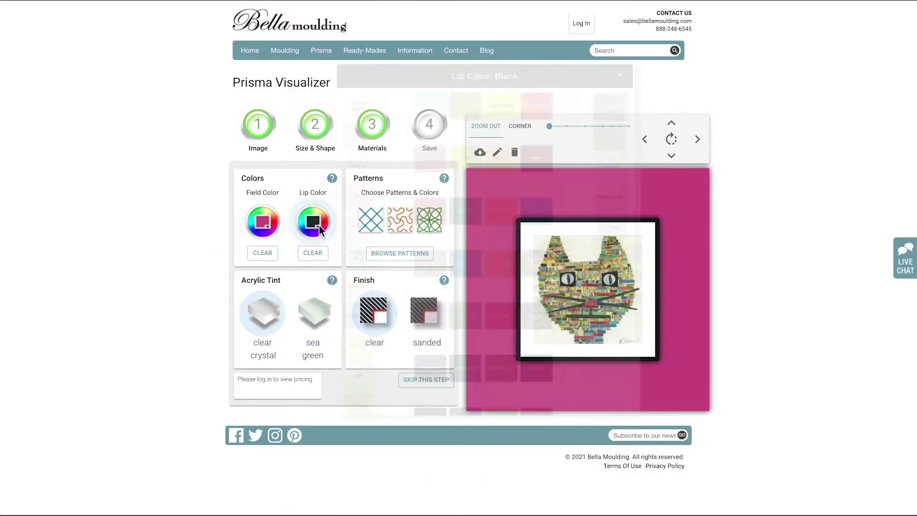
Set the lip colour to Peacock after trying Ocean.
{"action": "left_click", "coordinate": [319, 226]}
{"action": "left_click", "coordinate": [586, 226]}
{"action": "left_click", "coordinate": [499, 292]}
{"action": "mouse_move", "coordinate": [692, 68]}
{"action": "left_mouse_down"}
{"action": "mouse_move", "coordinate": [690, 161]}
{"action": "mouse_move", "coordinate": [697, 62]}
{"action": "left_mouse_up"}
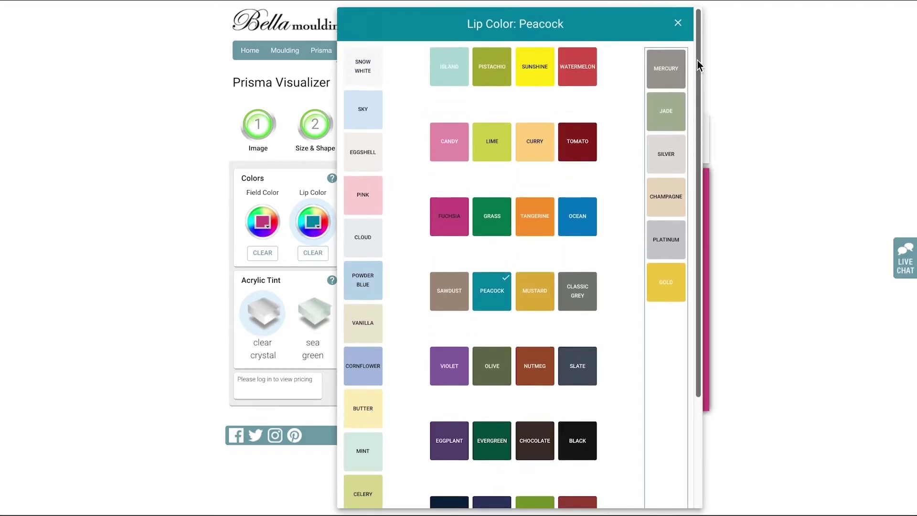
{"action": "left_click", "coordinate": [679, 23]}
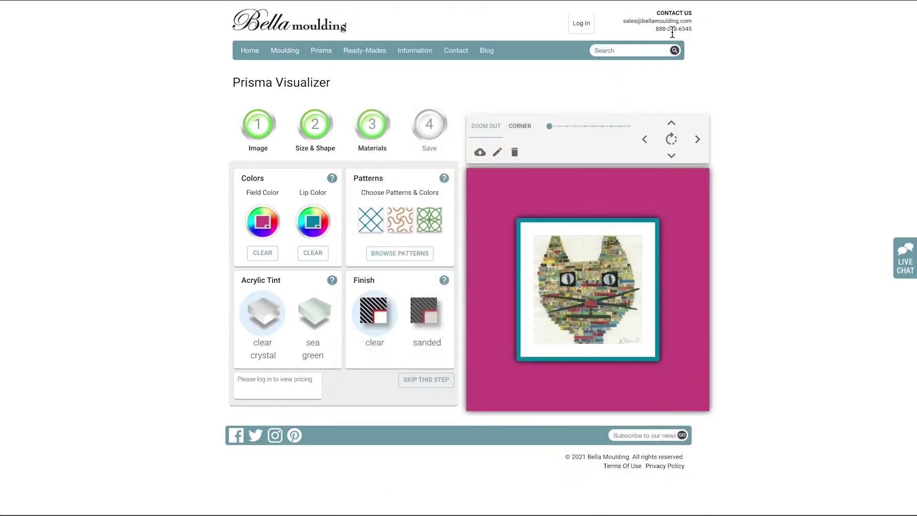
Try Stripes and Horizons patterns, then apply the 2.1 Rays pattern to the field.
{"action": "left_click", "coordinate": [416, 258]}
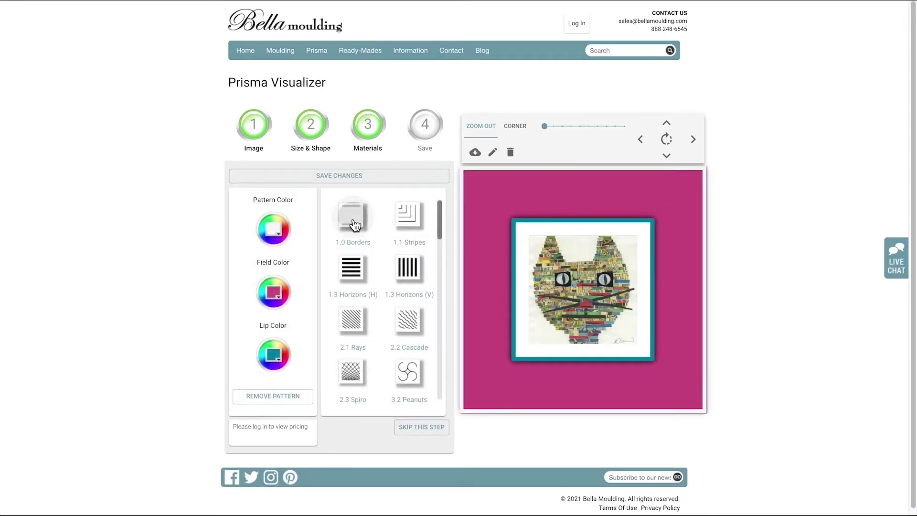
{"action": "left_click", "coordinate": [408, 215]}
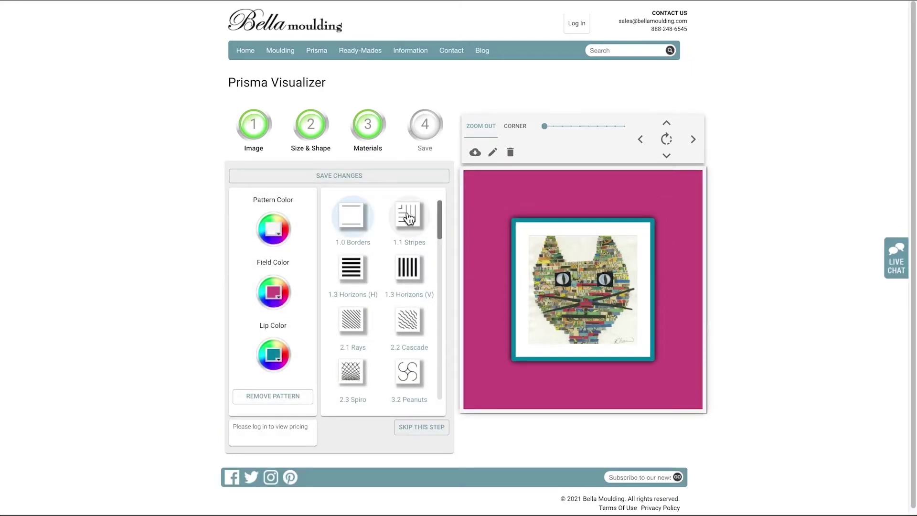
{"action": "left_click", "coordinate": [353, 269]}
{"action": "left_click", "coordinate": [408, 268]}
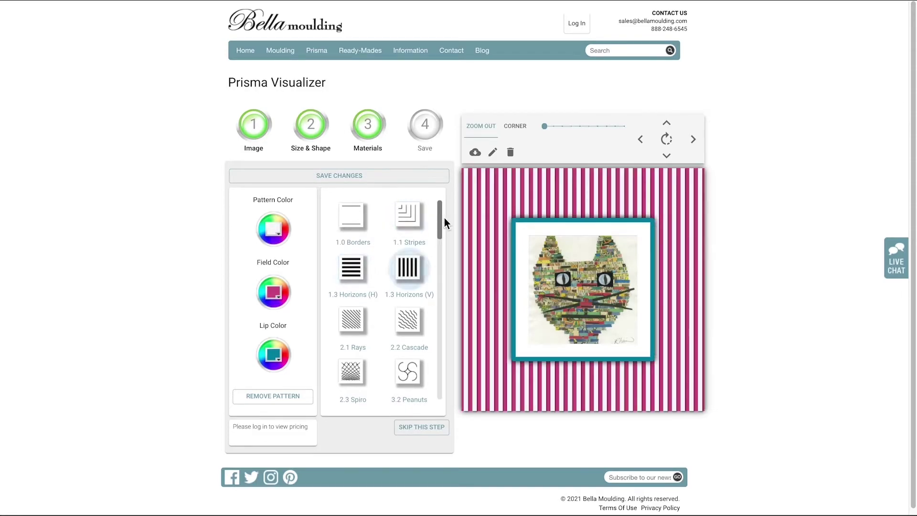
{"action": "mouse_move", "coordinate": [440, 235]}
{"action": "left_mouse_down"}
{"action": "mouse_move", "coordinate": [442, 379]}
{"action": "mouse_move", "coordinate": [449, 229]}
{"action": "left_mouse_up"}
{"action": "left_click", "coordinate": [356, 320]}
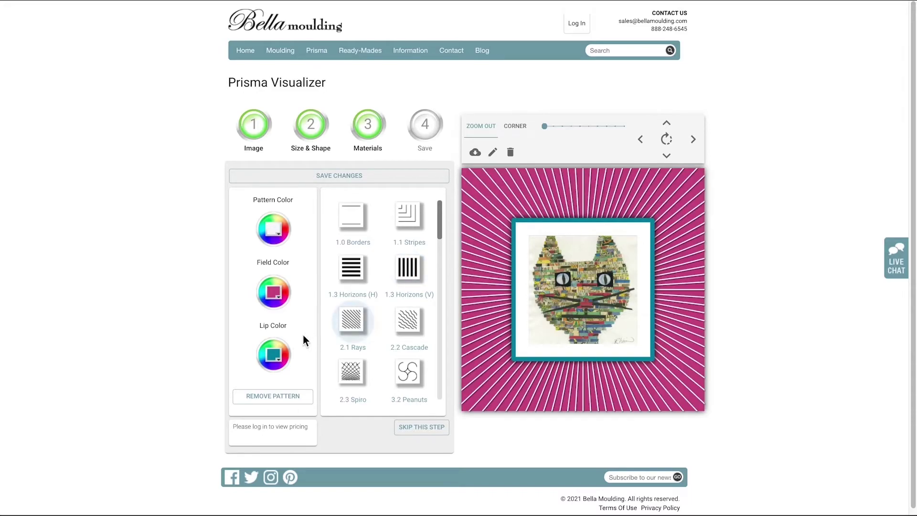
Colour the rays pattern lines Peacock after trying fuchsia, ocean and island.
{"action": "left_click", "coordinate": [280, 234]}
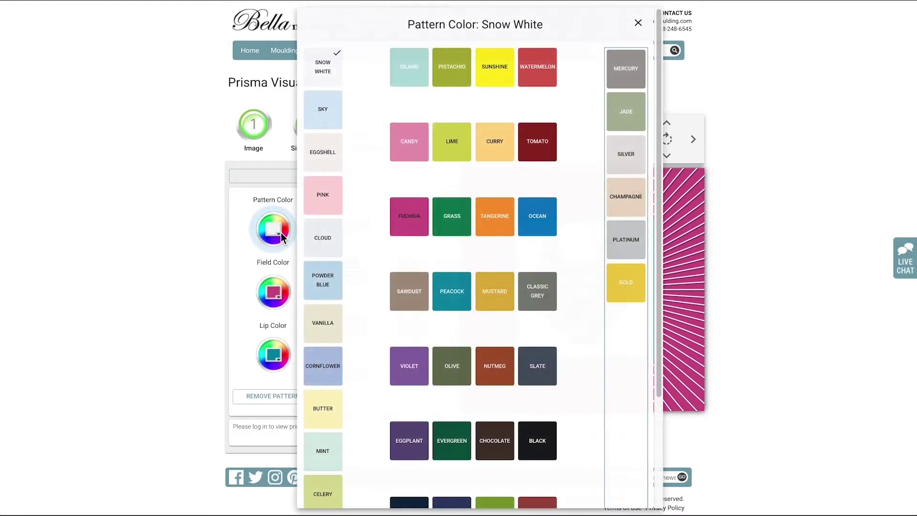
{"action": "left_click", "coordinate": [410, 228]}
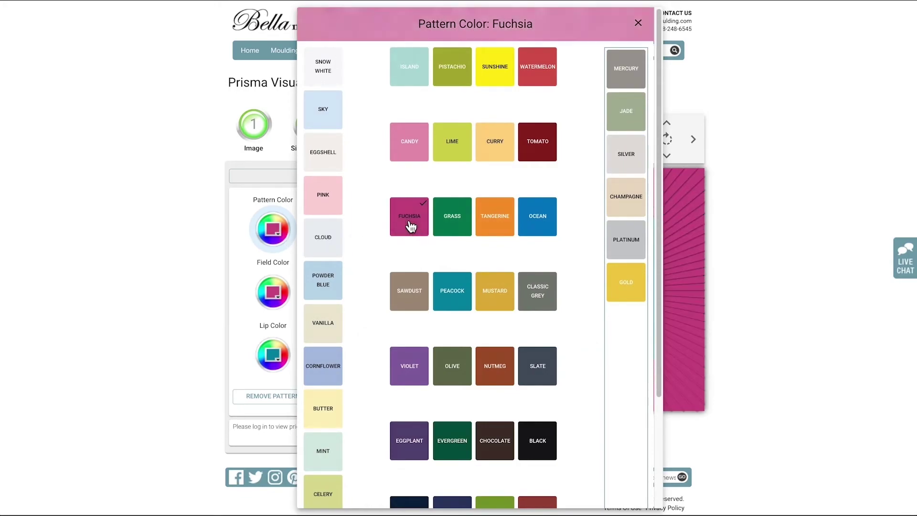
{"action": "left_click", "coordinate": [540, 219]}
{"action": "left_click", "coordinate": [454, 297]}
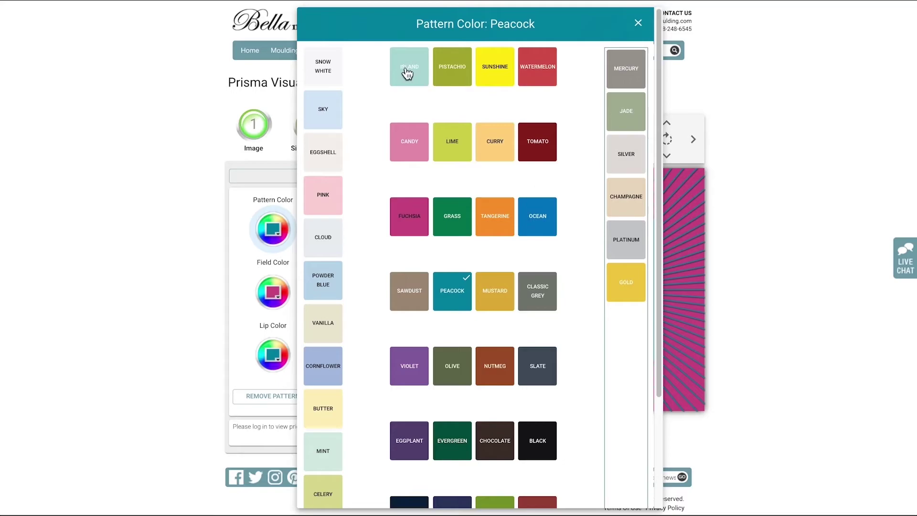
{"action": "left_click", "coordinate": [407, 74]}
{"action": "left_click", "coordinate": [453, 297]}
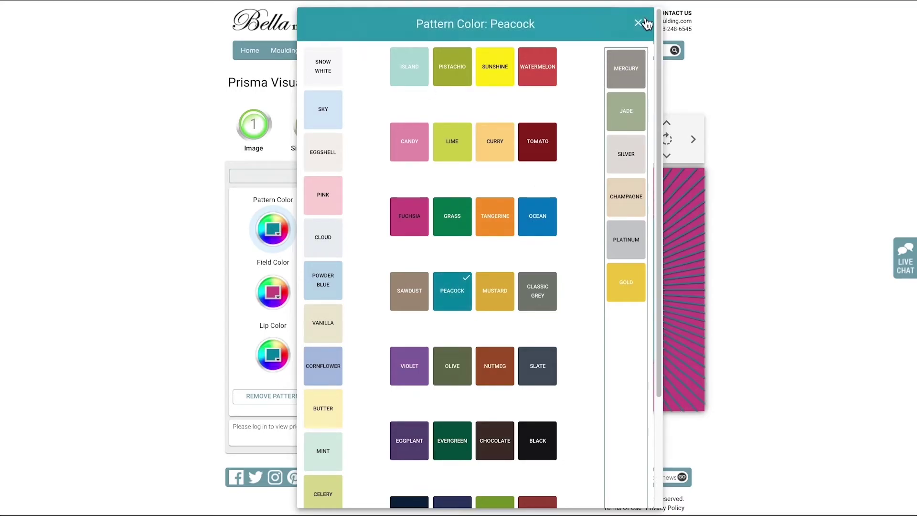
{"action": "left_click", "coordinate": [638, 23]}
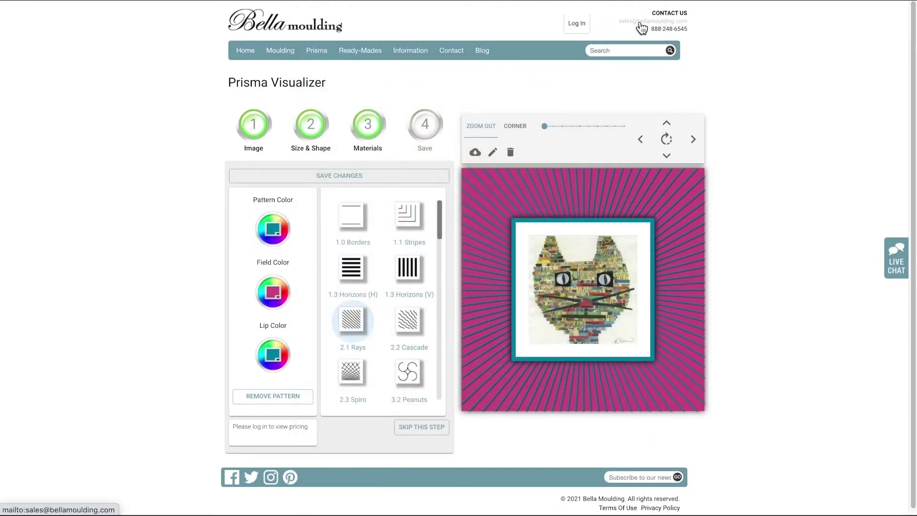
Save the Rays pattern, preview sea green tint and sanded finish, keeping clear crystal and clear.
{"action": "left_click", "coordinate": [395, 181]}
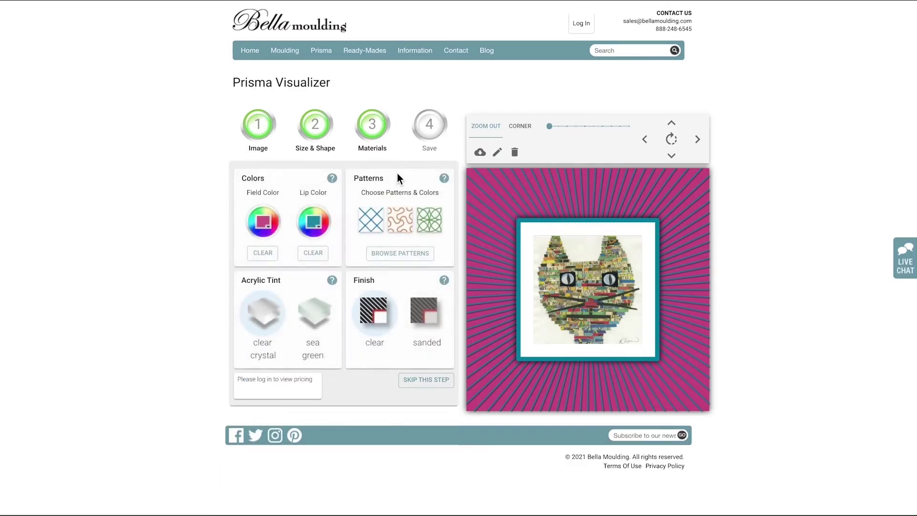
{"action": "left_click", "coordinate": [313, 313]}
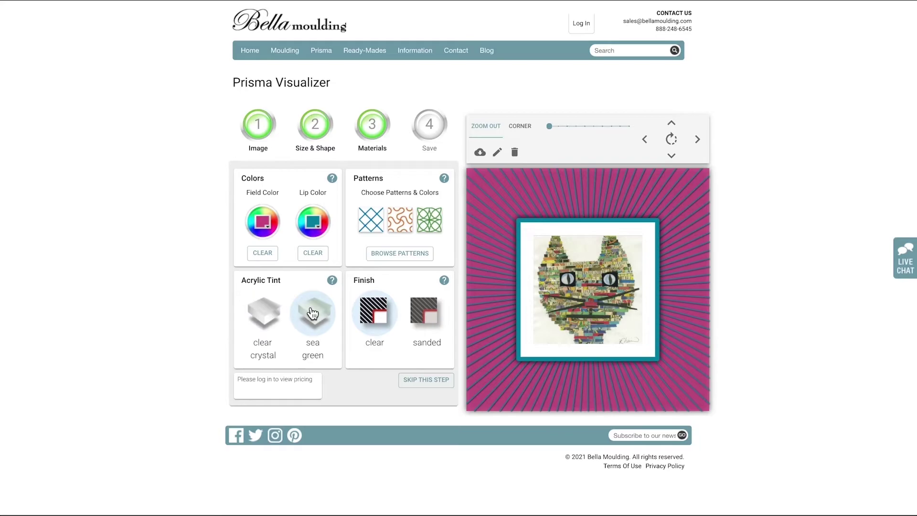
{"action": "left_click", "coordinate": [265, 315]}
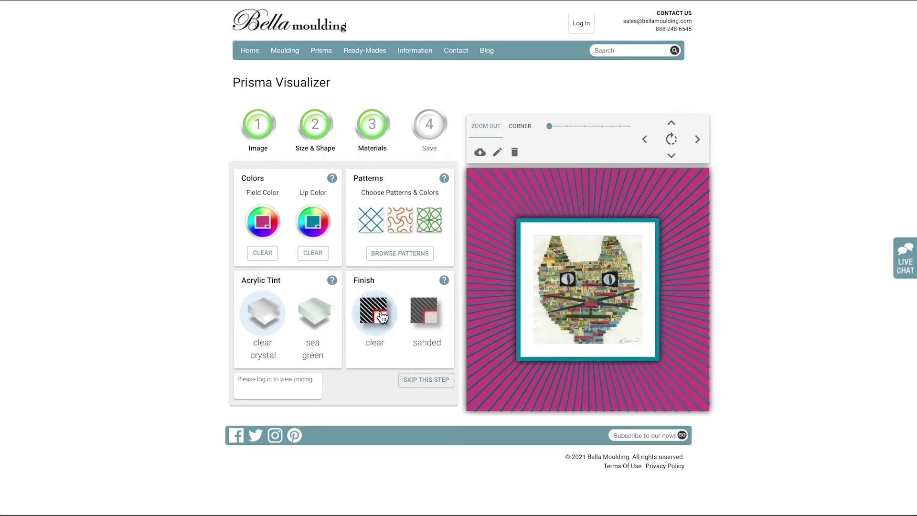
{"action": "left_click", "coordinate": [428, 316]}
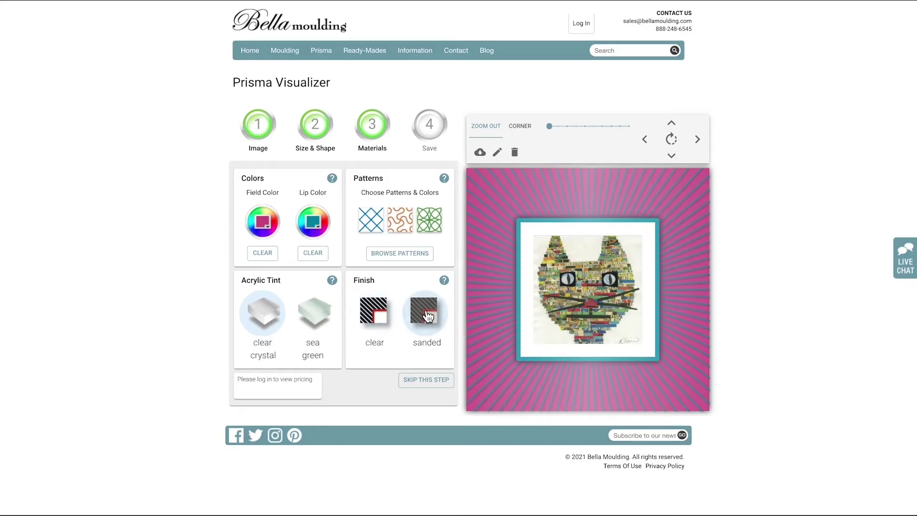
{"action": "left_click", "coordinate": [378, 320]}
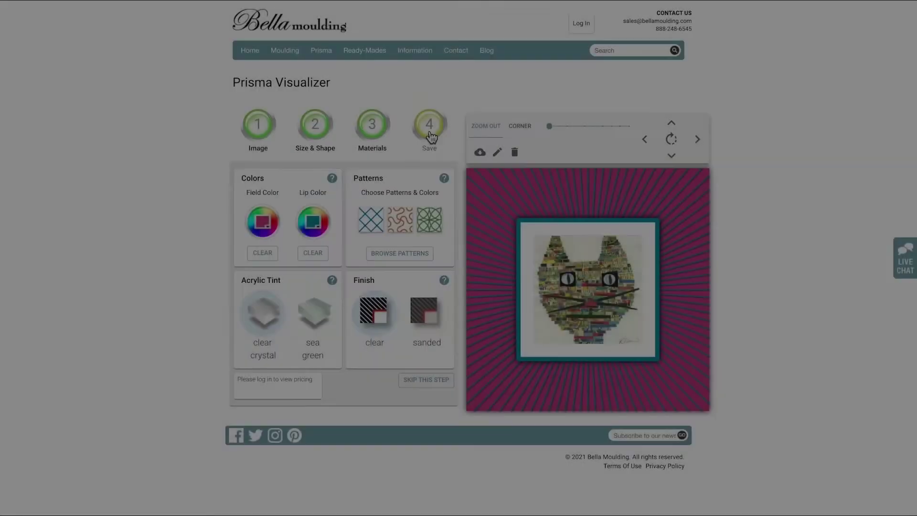
Save and email the design to the stored address, confirming artwork rights, then dismiss Success.
{"action": "left_click", "coordinate": [430, 129]}
{"action": "left_click", "coordinate": [366, 243]}
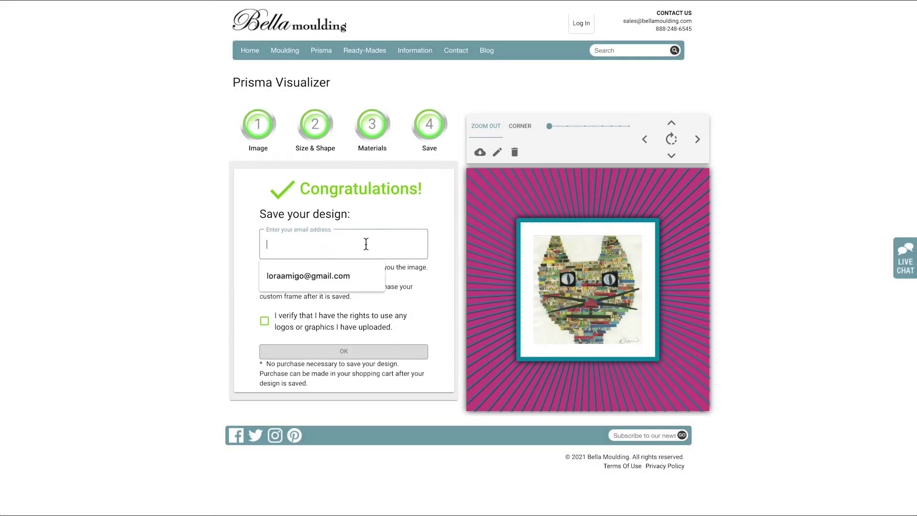
{"action": "left_click", "coordinate": [350, 273]}
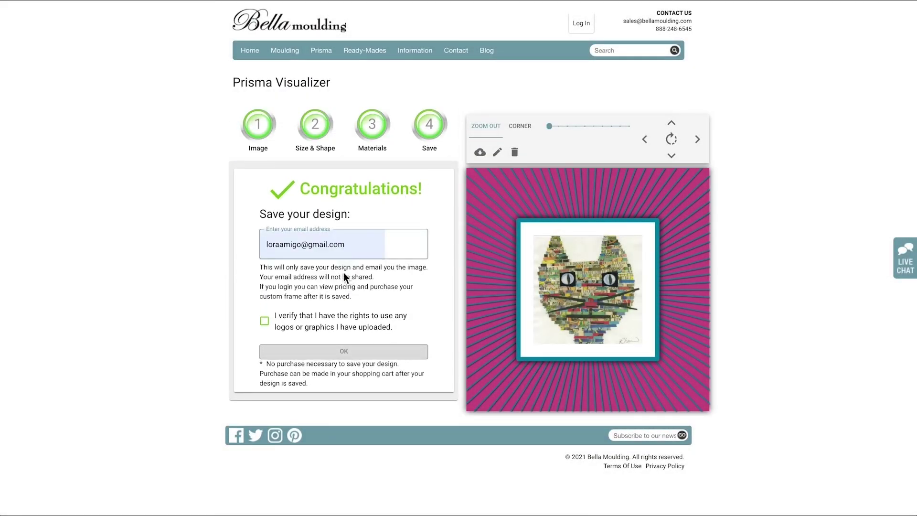
{"action": "left_click", "coordinate": [264, 320]}
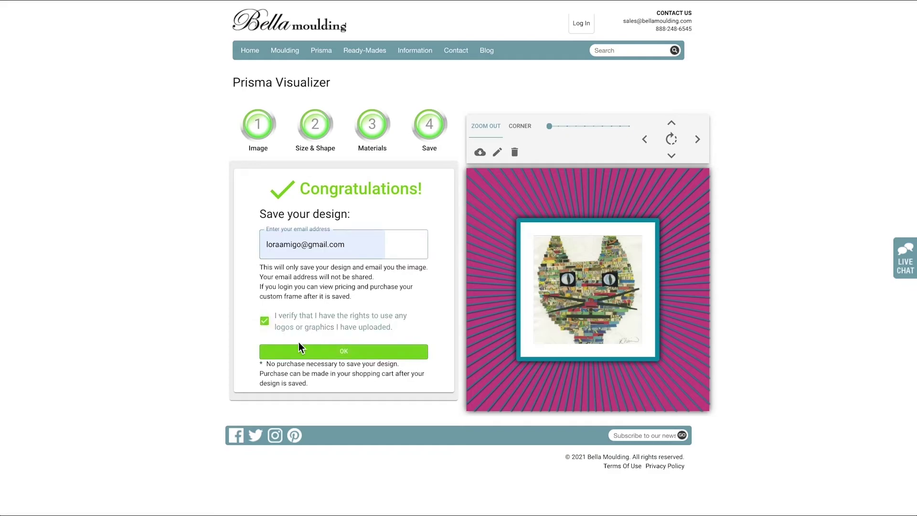
{"action": "left_click", "coordinate": [312, 352]}
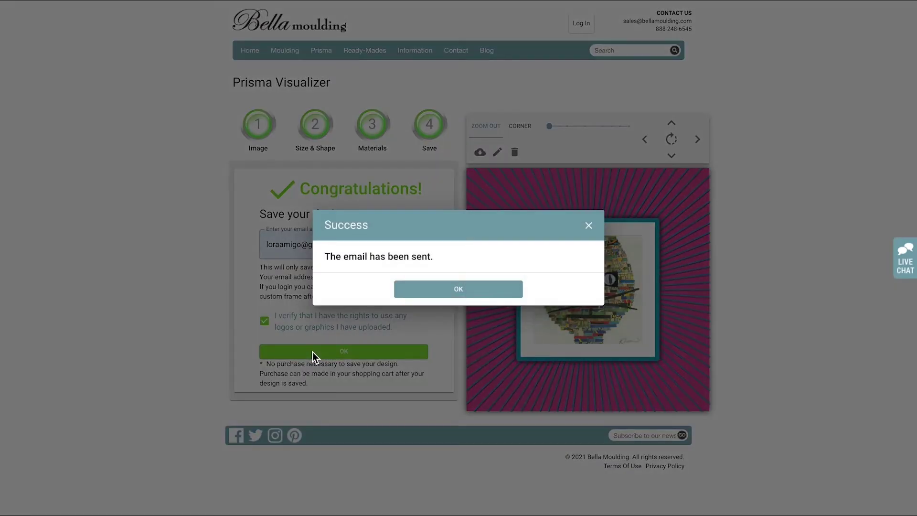
{"action": "left_click", "coordinate": [476, 297]}
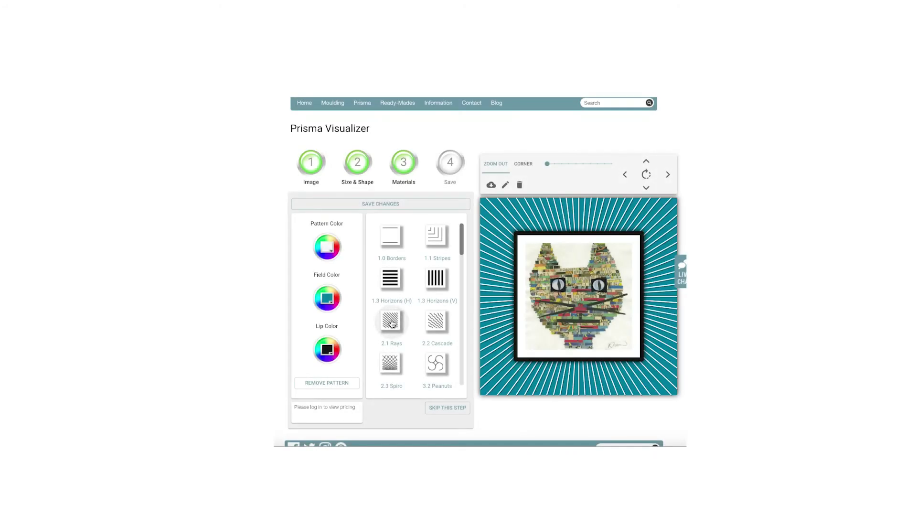
Colour the ray pattern lines Admiral navy, trying Peacock first, and set the lip to Admiral.
{"action": "left_click", "coordinate": [325, 256]}
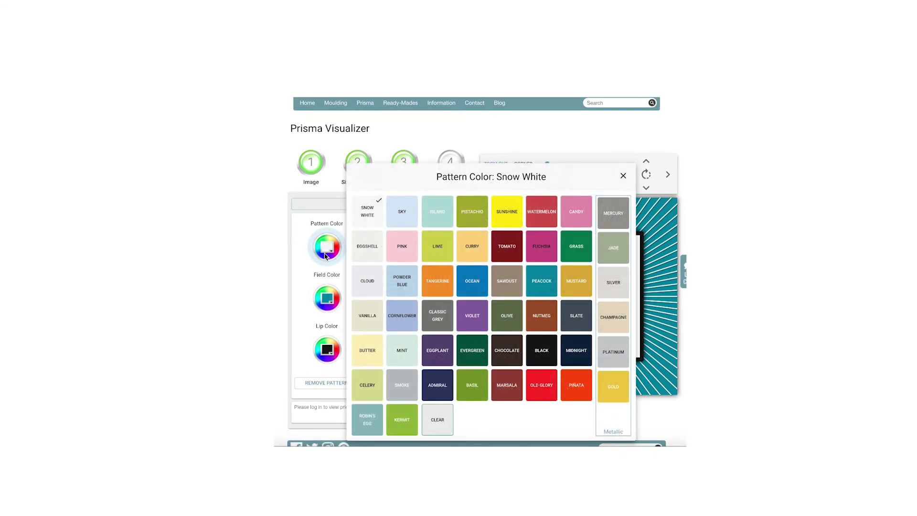
{"action": "left_click", "coordinate": [547, 290]}
{"action": "left_click", "coordinate": [445, 385]}
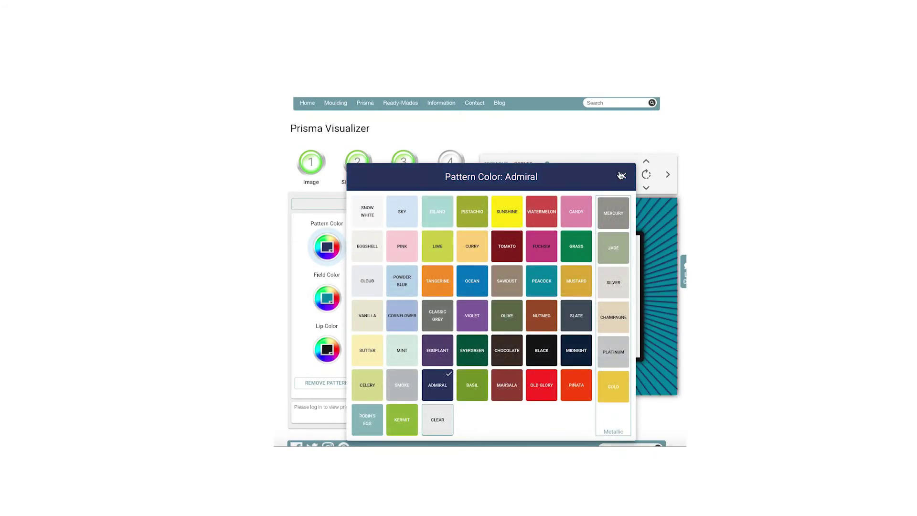
{"action": "left_click", "coordinate": [623, 175]}
{"action": "left_click", "coordinate": [328, 347]}
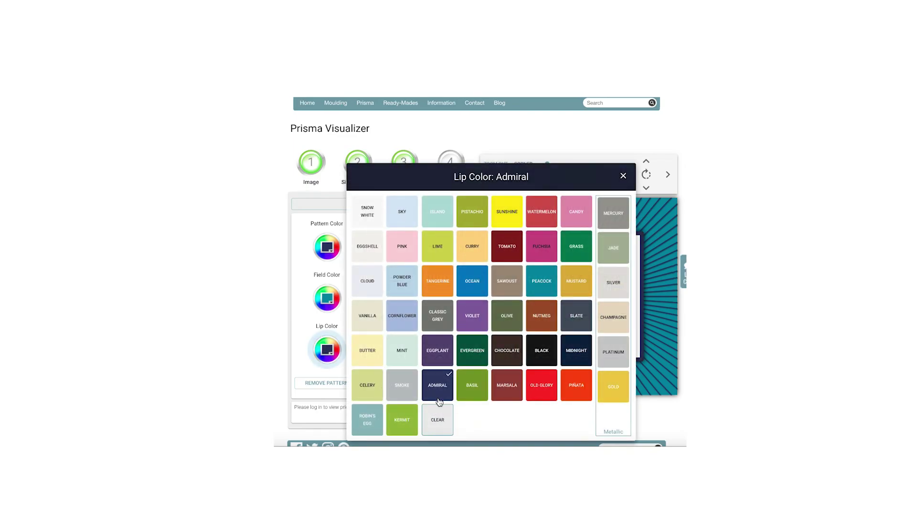